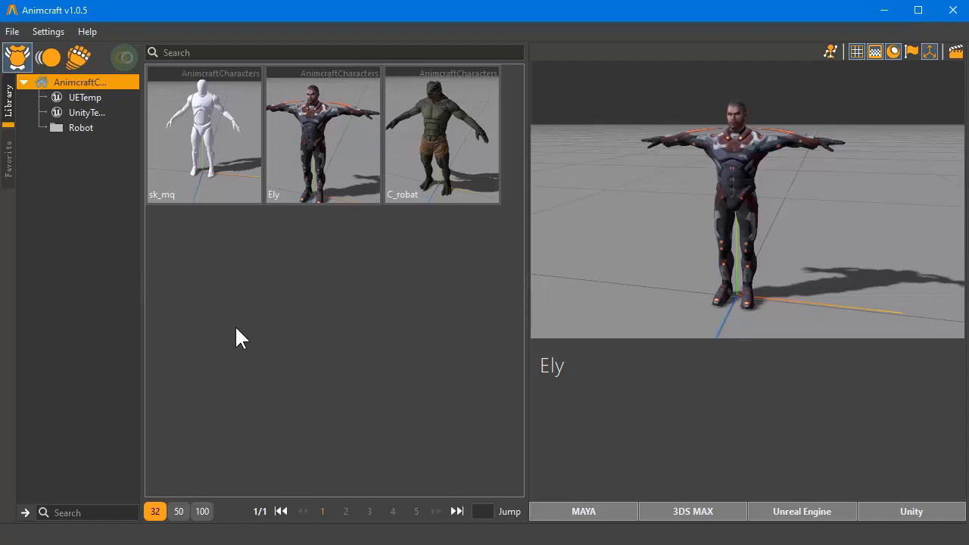
Browse the motions in the general animation library, then return to the character library.
{"action": "left_click", "coordinate": [49, 58]}
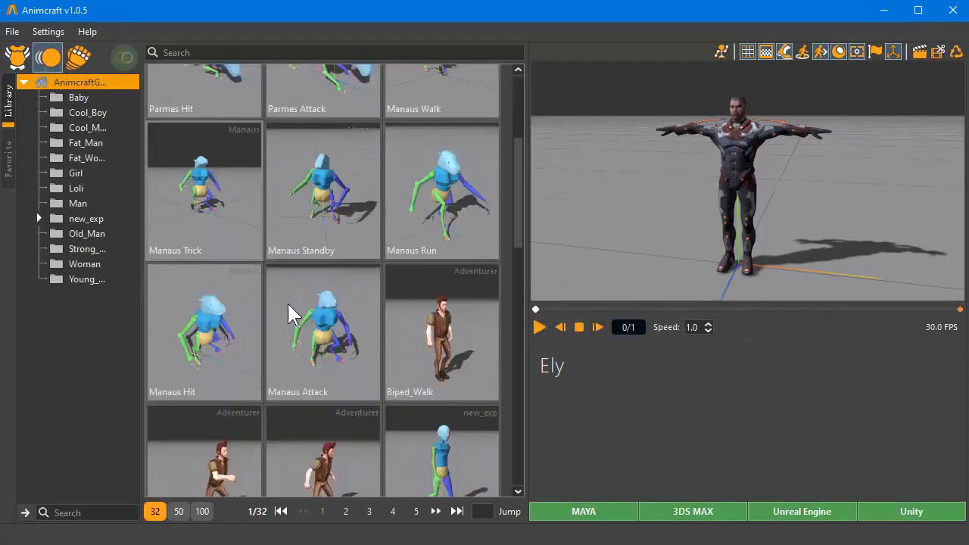
{"action": "scroll", "coordinate": [290, 303], "scroll_direction": "down", "scroll_amount": 10}
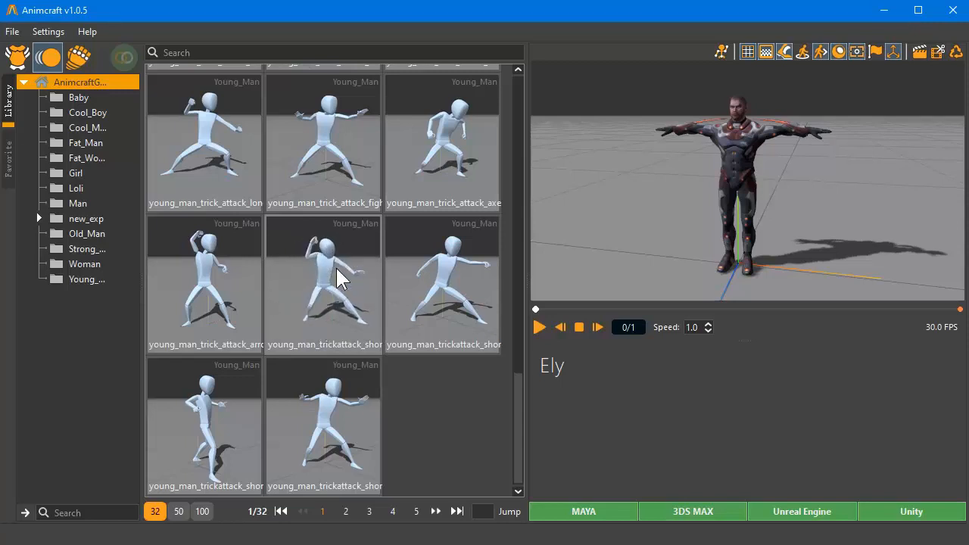
{"action": "left_click", "coordinate": [18, 61]}
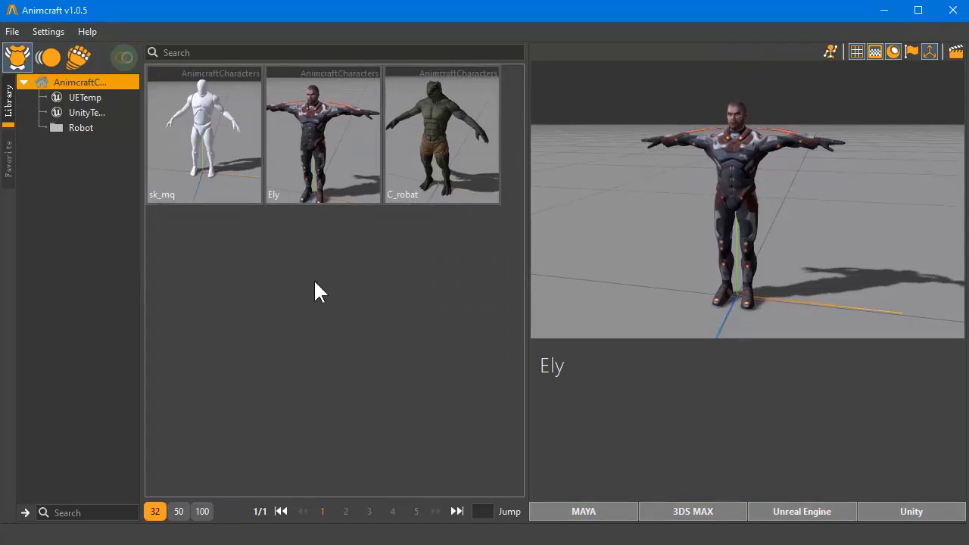
Switch to Mixamo in the browser and search its animations for "run".
{"action": "key", "text": "alt+Tab"}
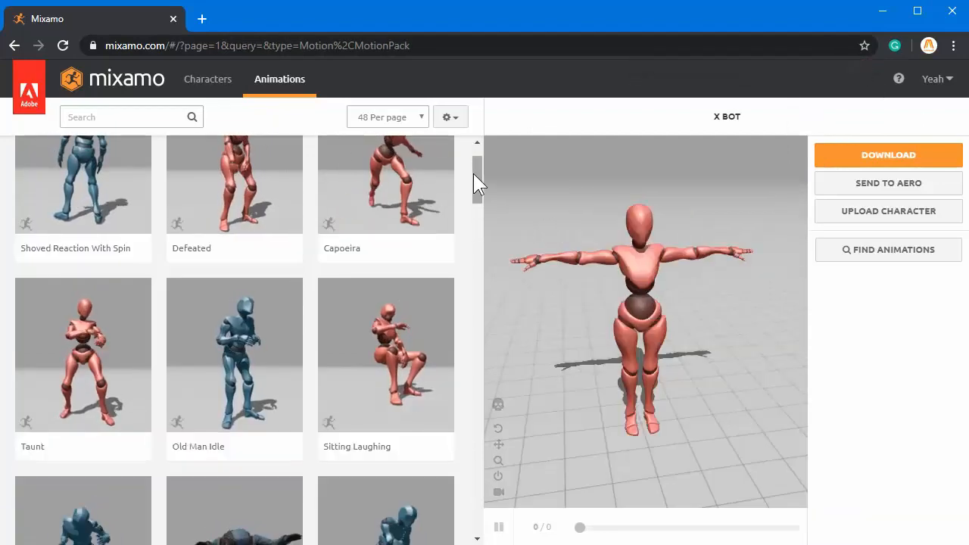
{"action": "left_click_drag", "start_coordinate": [474, 187], "coordinate": [475, 151]}
{"action": "left_click", "coordinate": [138, 113]}
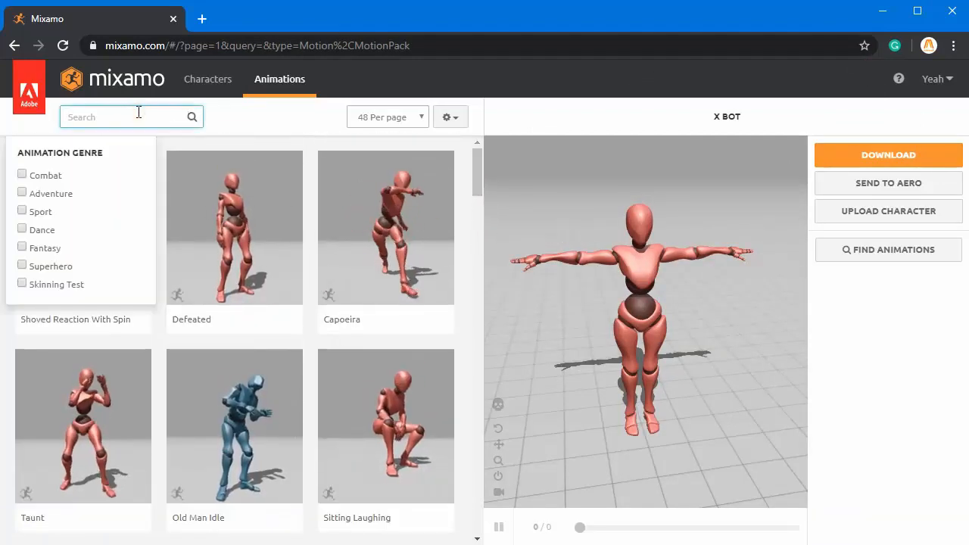
{"action": "type", "text": "run"}
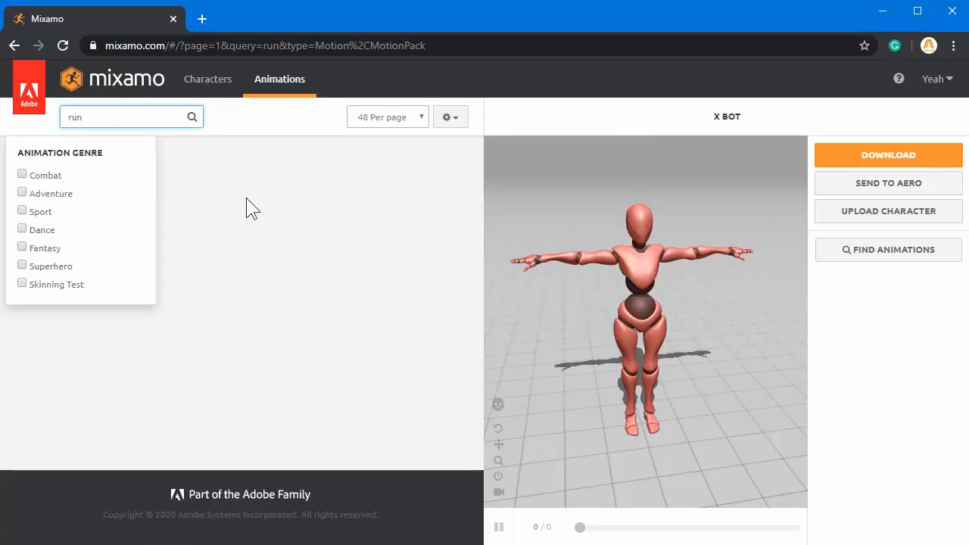
Preview the Drunk Run Forward animation on the X Bot.
{"action": "scroll", "coordinate": [312, 344], "scroll_direction": "down", "scroll_amount": 3}
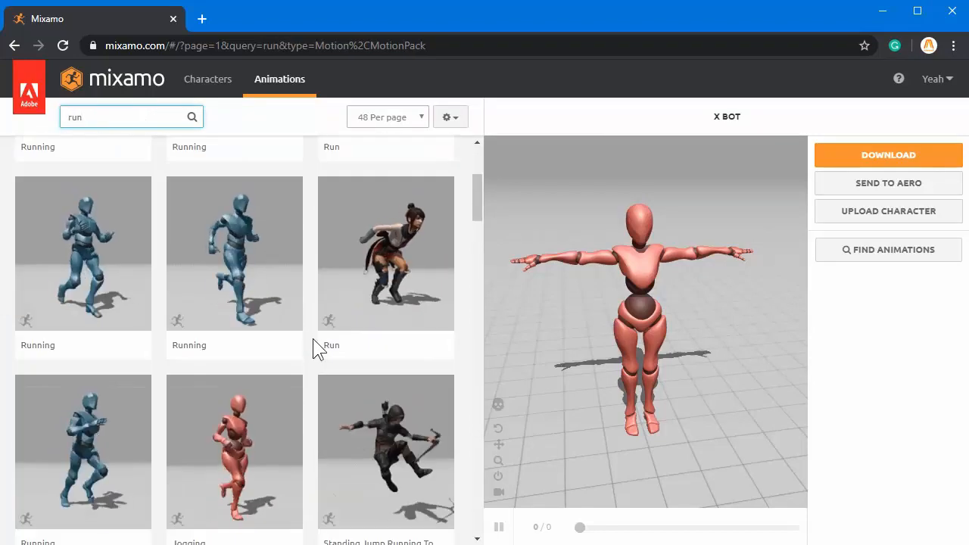
{"action": "scroll", "coordinate": [279, 310], "scroll_direction": "down", "scroll_amount": 3}
{"action": "scroll", "coordinate": [151, 303], "scroll_direction": "down", "scroll_amount": 2}
{"action": "left_click", "coordinate": [120, 306]}
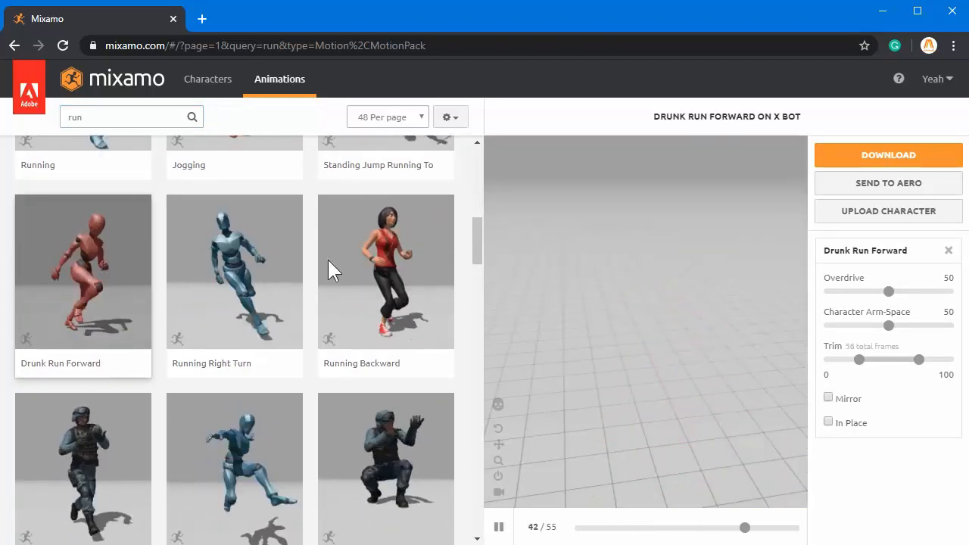
Apply the Running Right Turn animation to the X Bot.
{"action": "scroll", "coordinate": [265, 300], "scroll_direction": "down", "scroll_amount": 2}
{"action": "scroll", "coordinate": [250, 287], "scroll_direction": "up", "scroll_amount": 3}
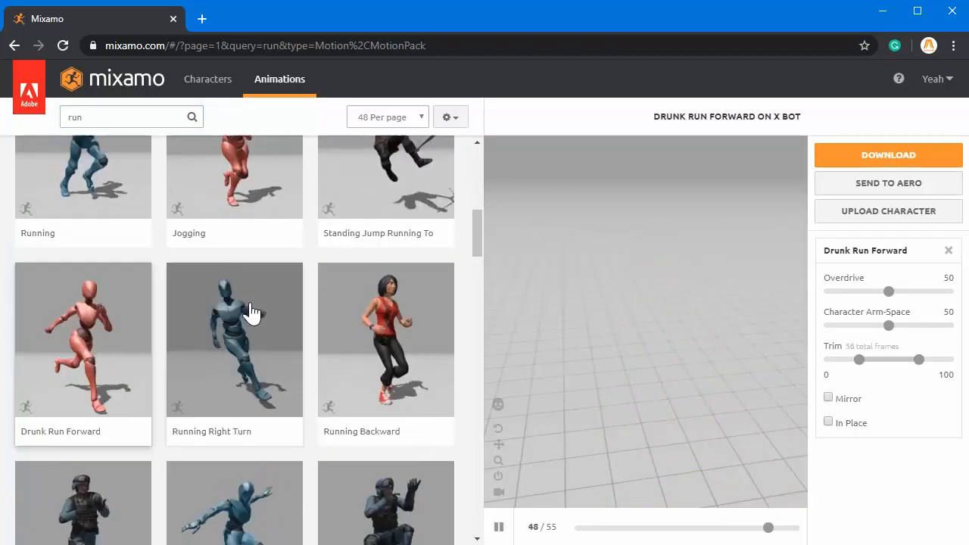
{"action": "scroll", "coordinate": [252, 312], "scroll_direction": "down", "scroll_amount": 1}
{"action": "left_click", "coordinate": [234, 277]}
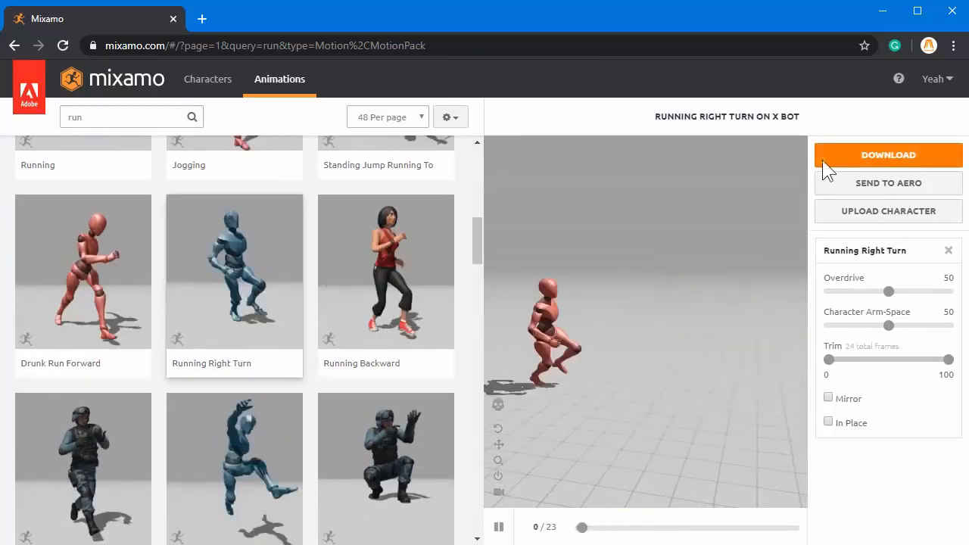
Download the Running Right Turn animation as FBX with skin, at 30 frames per second and without keyframe reduction.
{"action": "left_click", "coordinate": [828, 159]}
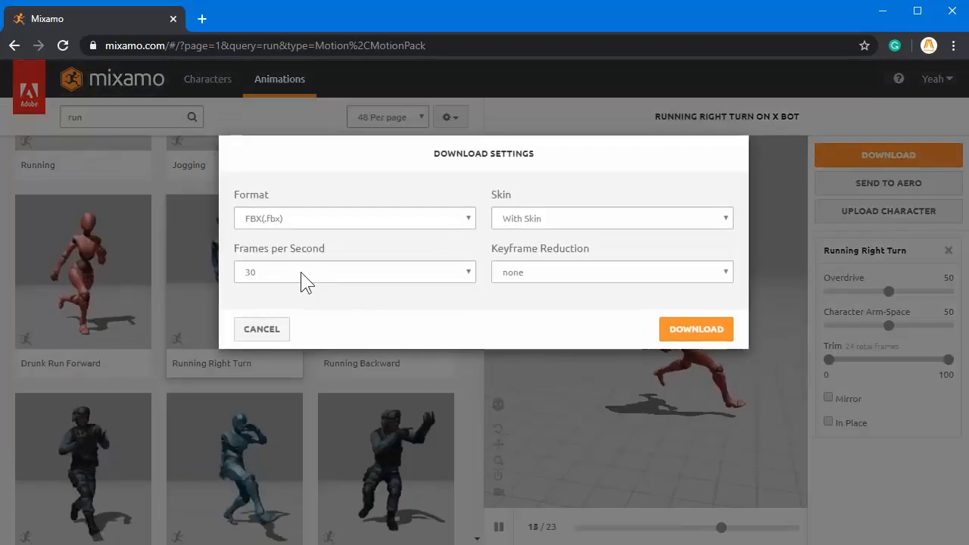
{"action": "left_click", "coordinate": [532, 219]}
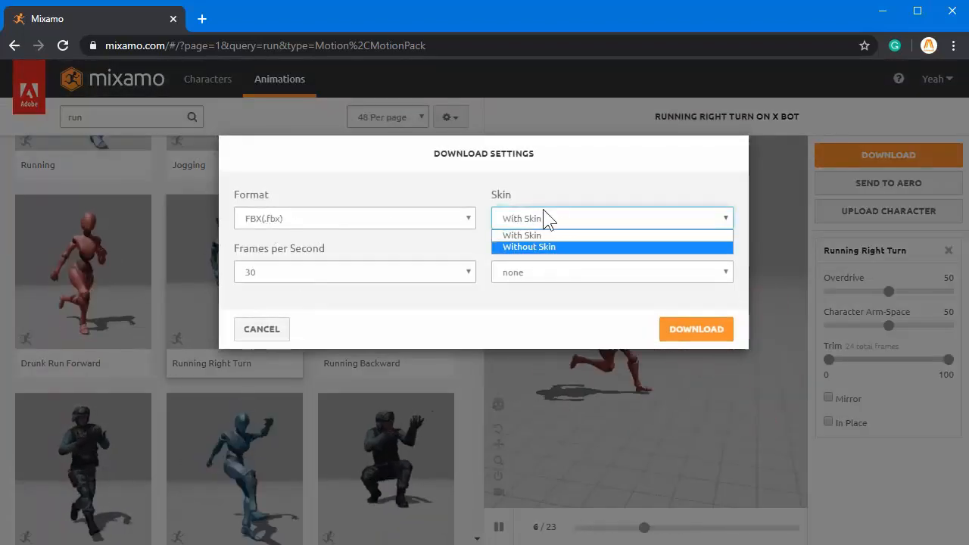
{"action": "left_click", "coordinate": [549, 219]}
{"action": "left_click", "coordinate": [672, 329]}
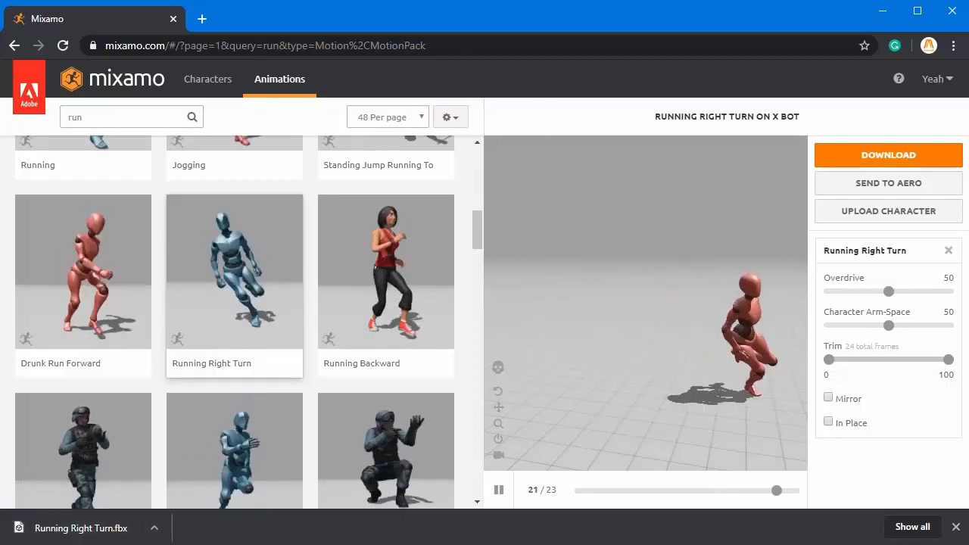
Switch to Animcraft and create a folder named Mixamo under the root of the general animation library.
{"action": "key", "text": "alt+Tab"}
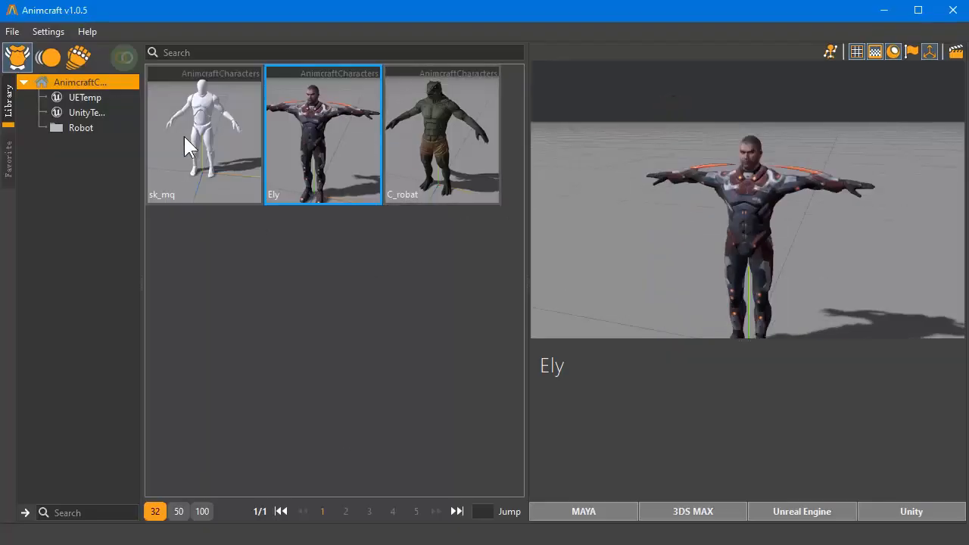
{"action": "left_click", "coordinate": [47, 56]}
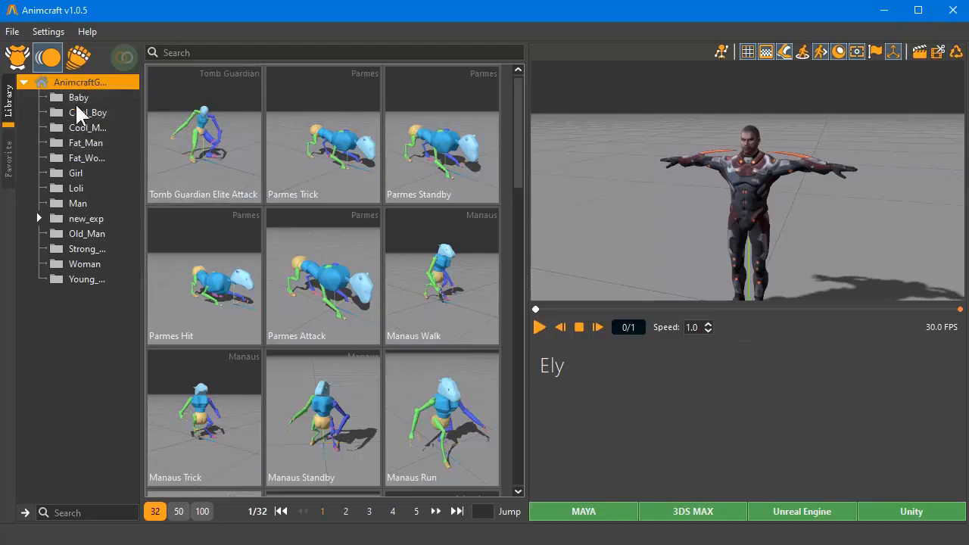
{"action": "right_click", "coordinate": [62, 83]}
{"action": "left_click", "coordinate": [96, 127]}
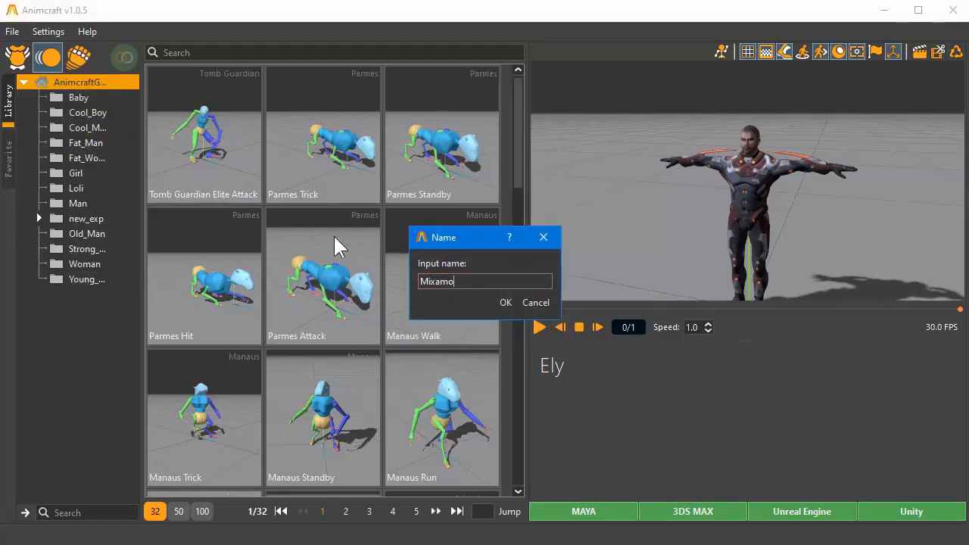
{"action": "type", "text": "Mixamo"}
{"action": "left_click", "coordinate": [506, 303]}
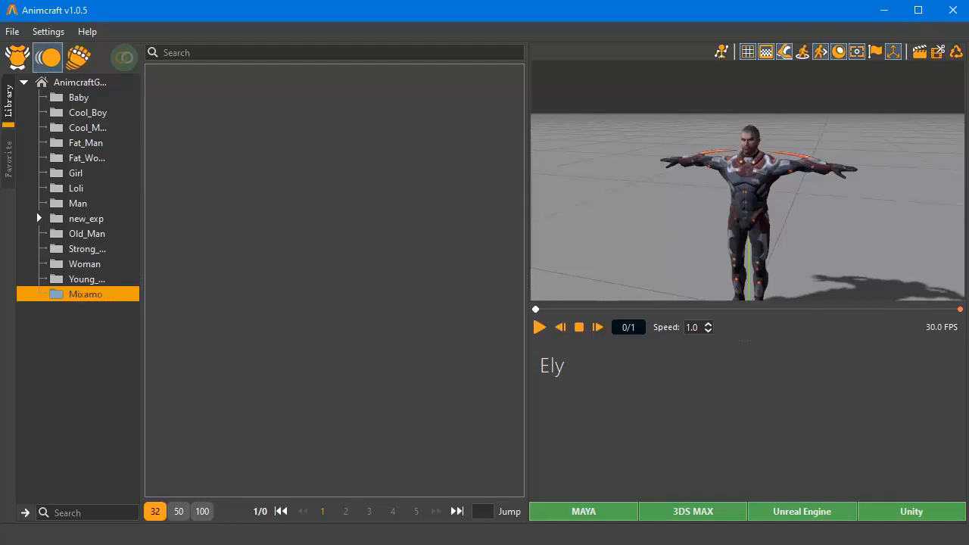
Return to the browser and show the downloaded Running Right Turn.fbx in its Downloads folder.
{"action": "key", "text": "alt+Tab"}
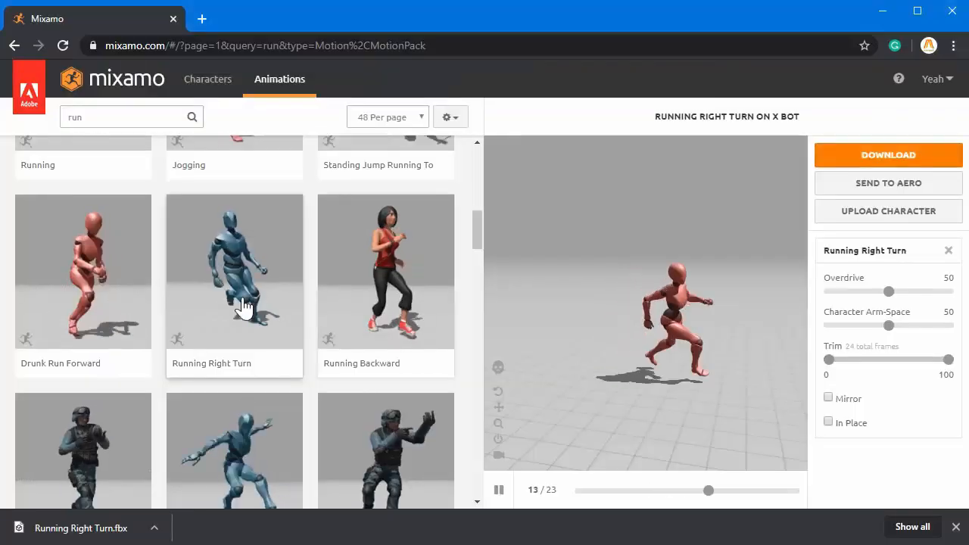
{"action": "left_click", "coordinate": [156, 528]}
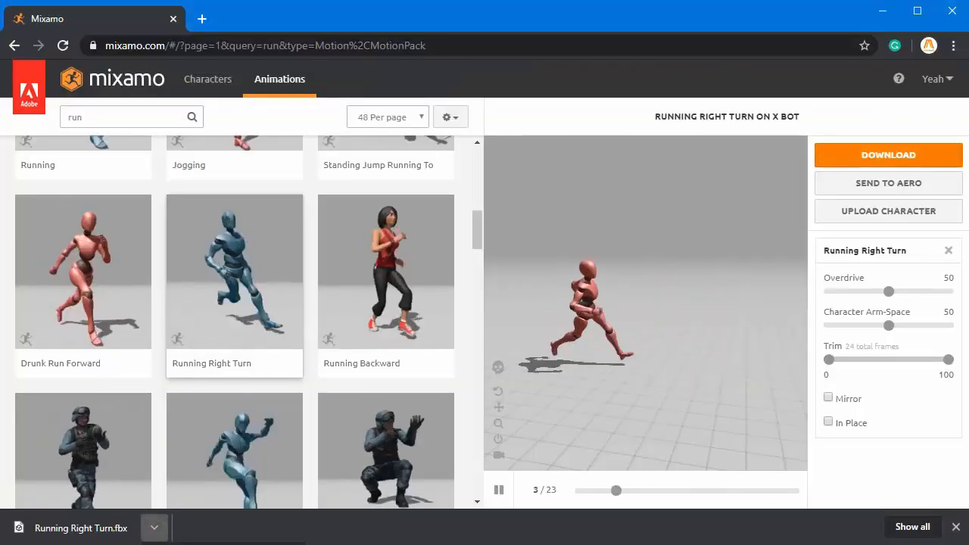
{"action": "left_click", "coordinate": [189, 544]}
{"action": "left_click_drag", "start_coordinate": [445, 218], "coordinate": [444, 151]}
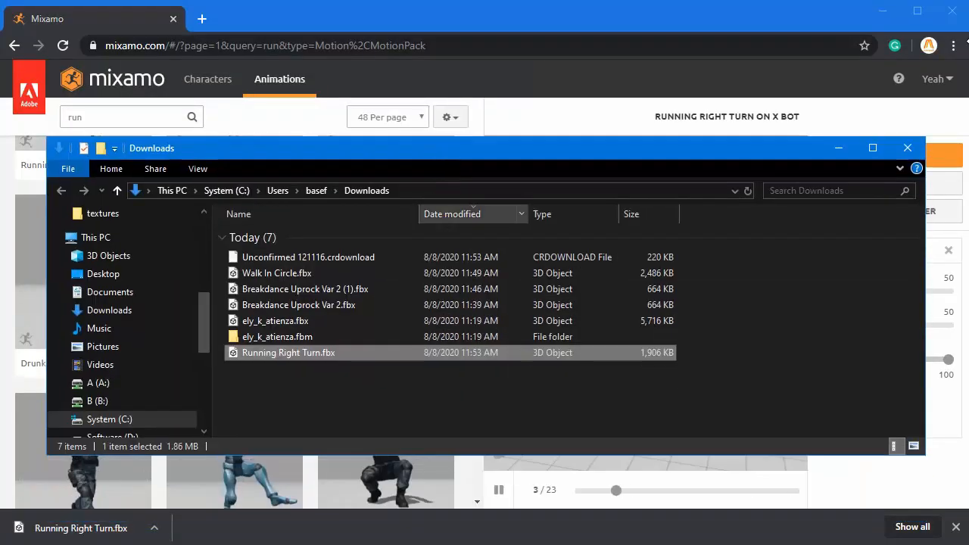
Load Running Right Turn.fbx from the Downloads folder into Animcraft's preview viewport with the Mixamo folder as current.
{"action": "left_click", "coordinate": [882, 11]}
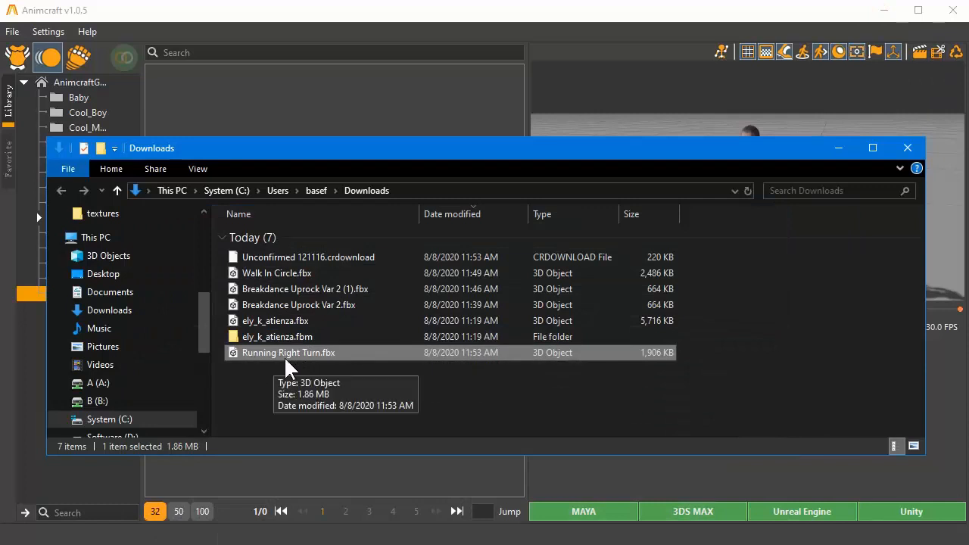
{"action": "left_click_drag", "start_coordinate": [292, 353], "coordinate": [697, 106]}
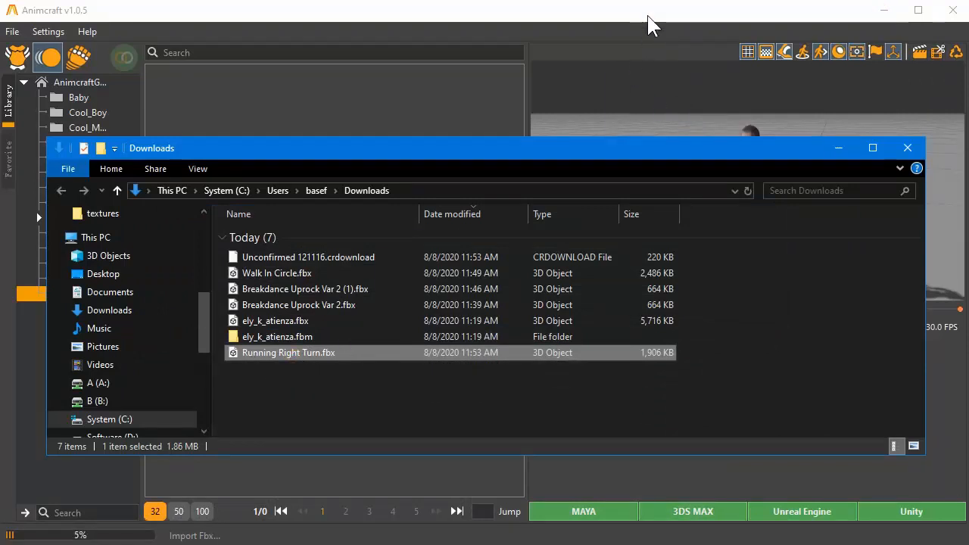
{"action": "left_click", "coordinate": [649, 25]}
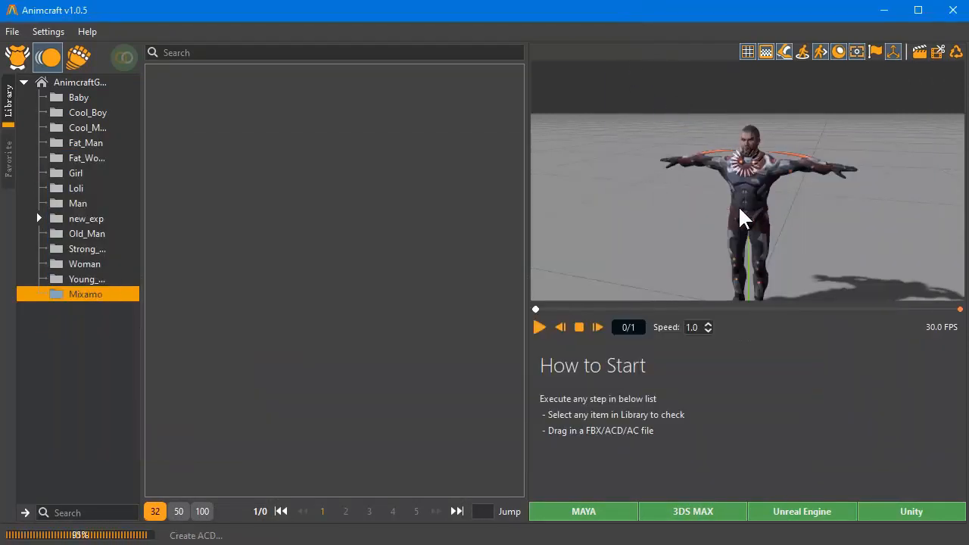
{"action": "left_click_drag", "start_coordinate": [762, 168], "coordinate": [687, 203]}
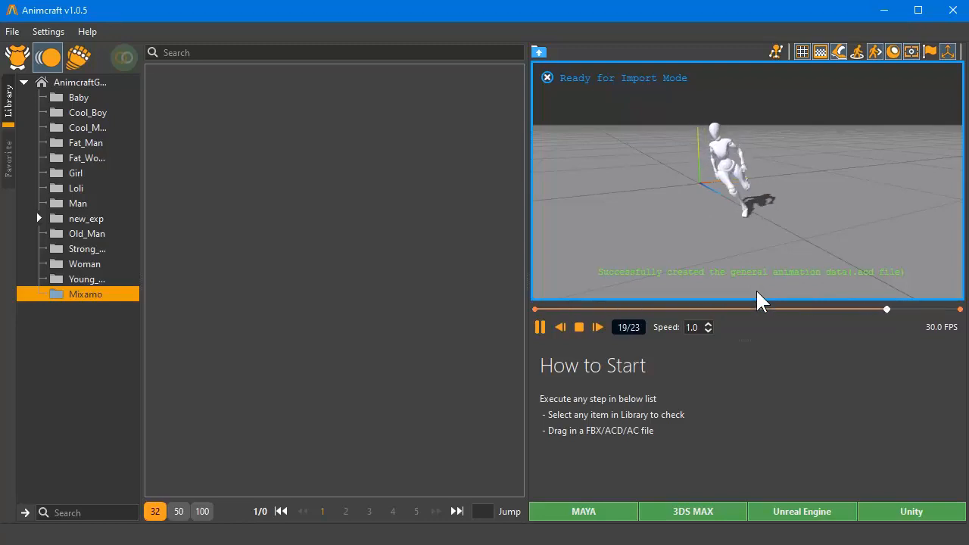
Examine the imported file's preview in both character mode and animation mode, including the import status message.
{"action": "left_click", "coordinate": [26, 60]}
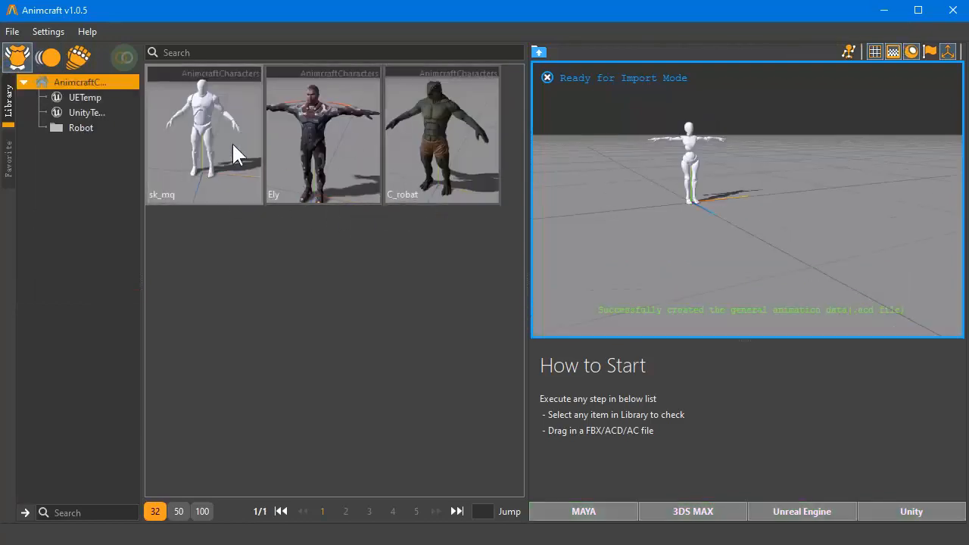
{"action": "left_click", "coordinate": [51, 62]}
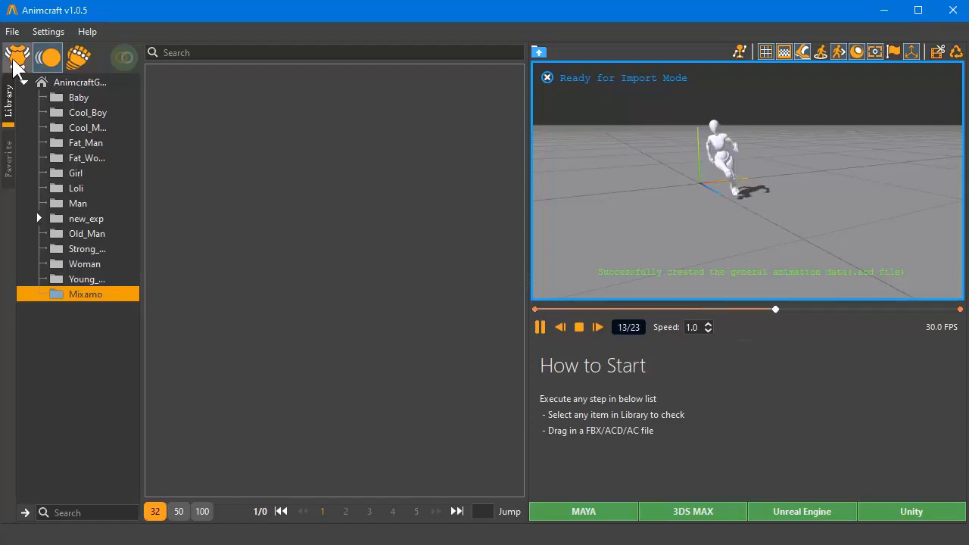
{"action": "left_click", "coordinate": [13, 61]}
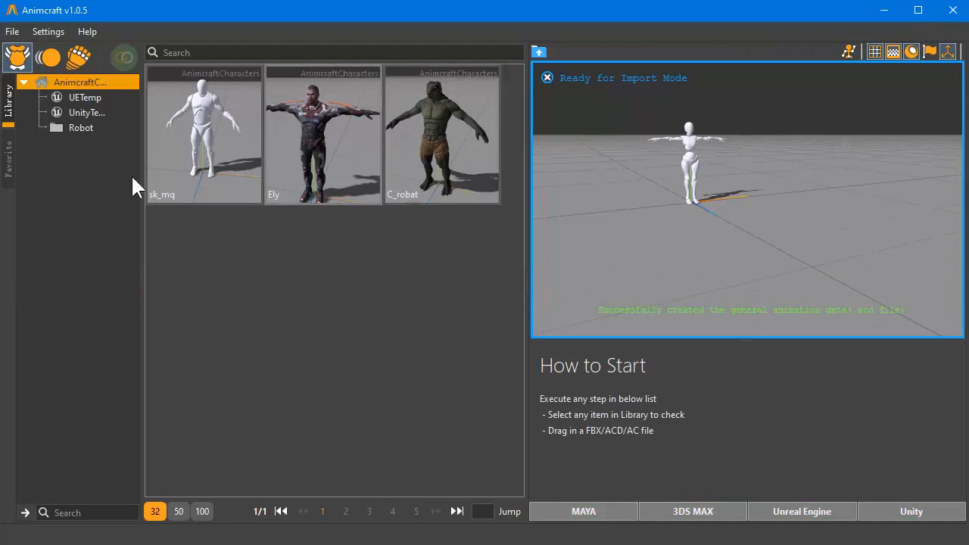
{"action": "left_click", "coordinate": [48, 57]}
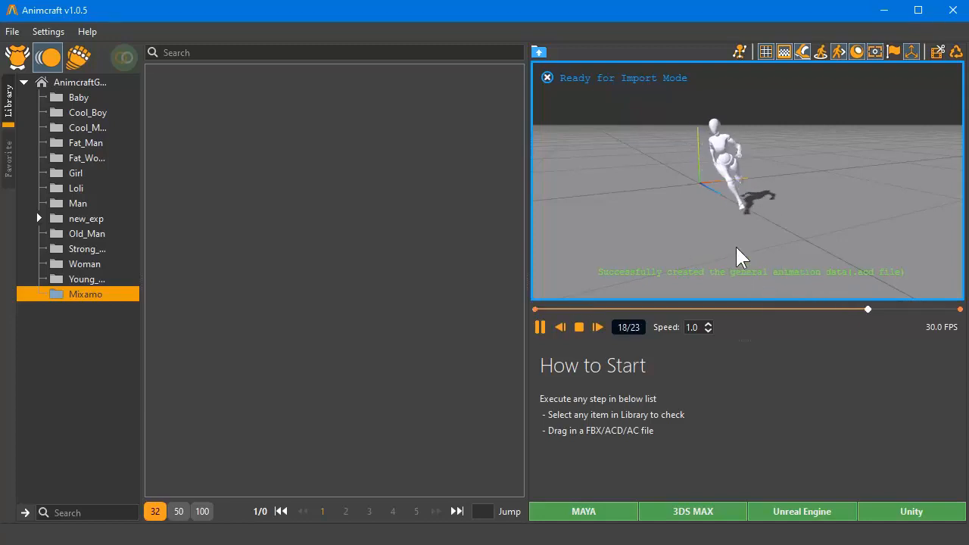
{"action": "left_click_drag", "start_coordinate": [804, 272], "coordinate": [683, 253]}
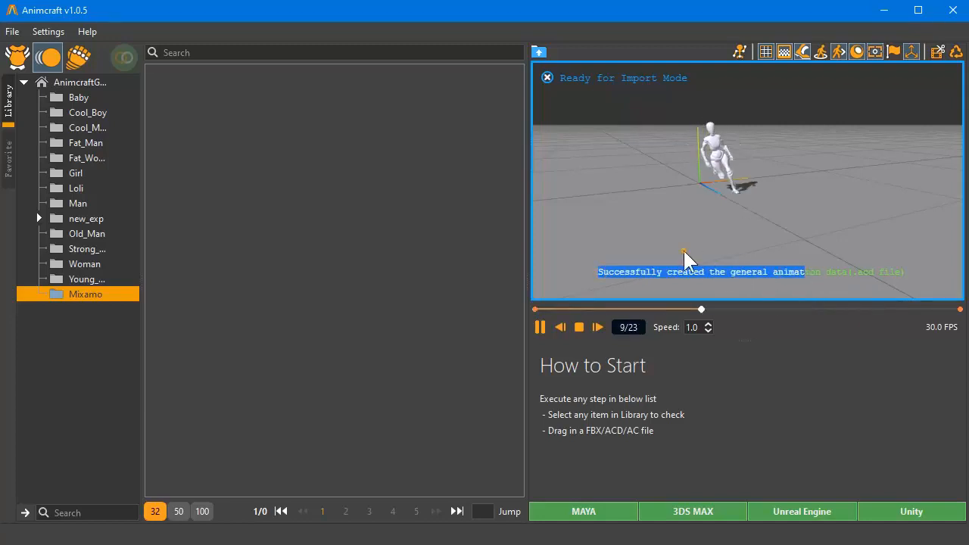
{"action": "left_click", "coordinate": [651, 272]}
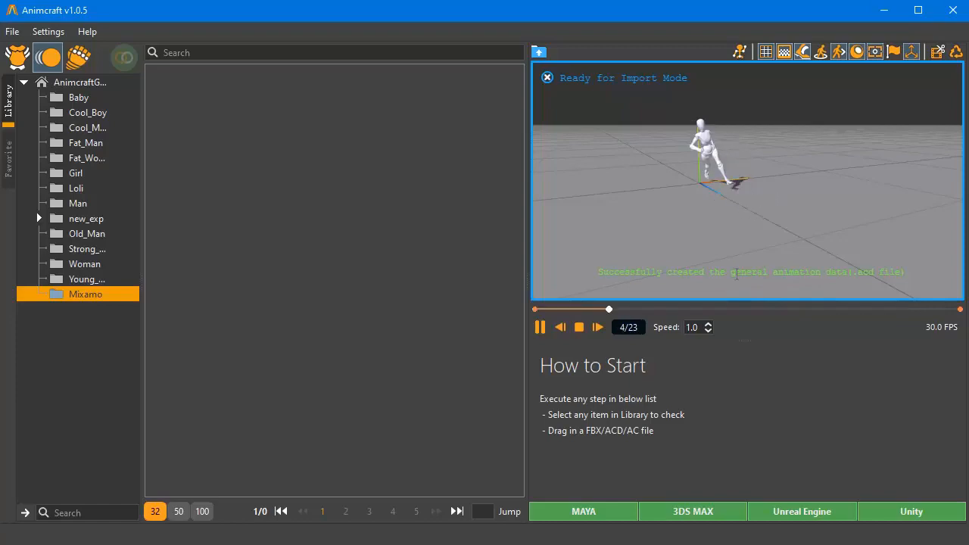
Open the imported animation in Animcraft Editor and examine its body joint mapping and the matched mixamo.zrt template.
{"action": "left_click", "coordinate": [740, 51]}
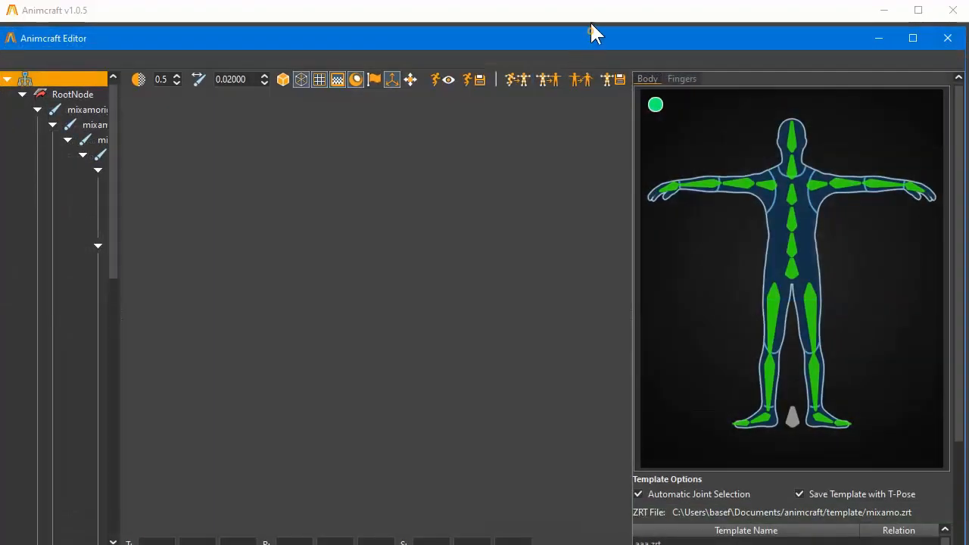
{"action": "left_click_drag", "start_coordinate": [590, 33], "coordinate": [590, 8]}
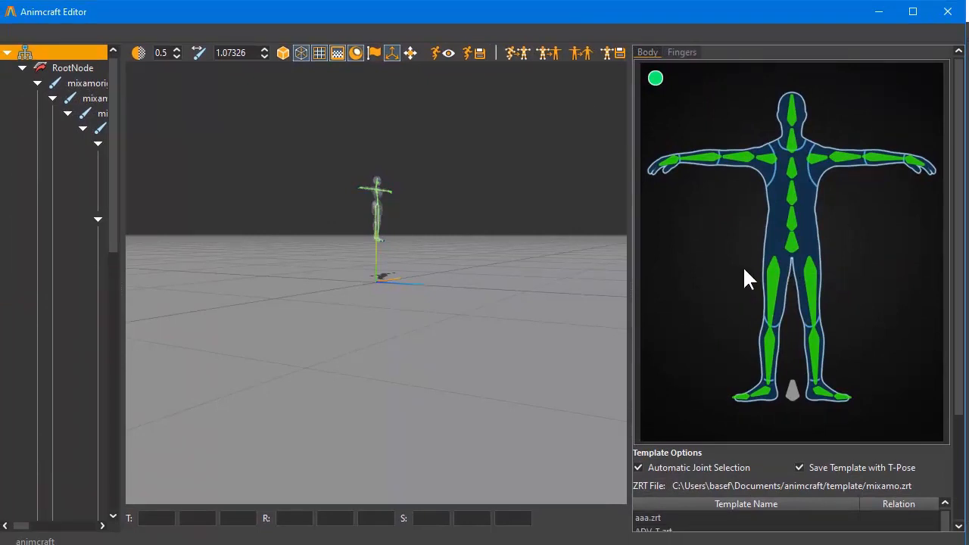
{"action": "scroll", "coordinate": [704, 245], "scroll_direction": "down", "scroll_amount": 2}
{"action": "scroll", "coordinate": [720, 222], "scroll_direction": "up", "scroll_amount": 2}
{"action": "scroll", "coordinate": [866, 223], "scroll_direction": "down", "scroll_amount": 3}
{"action": "left_click_drag", "start_coordinate": [943, 393], "coordinate": [945, 446]}
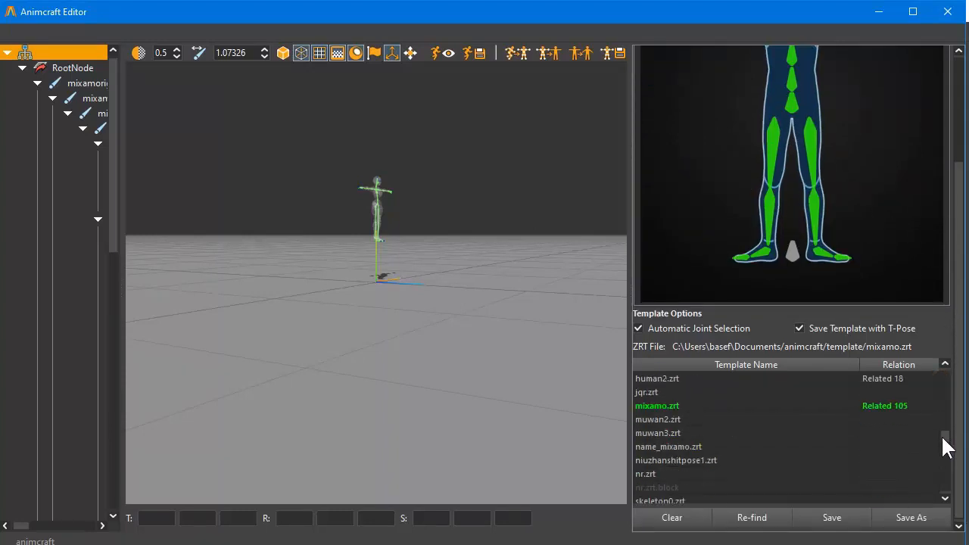
{"action": "left_click", "coordinate": [701, 420]}
{"action": "left_click", "coordinate": [667, 408]}
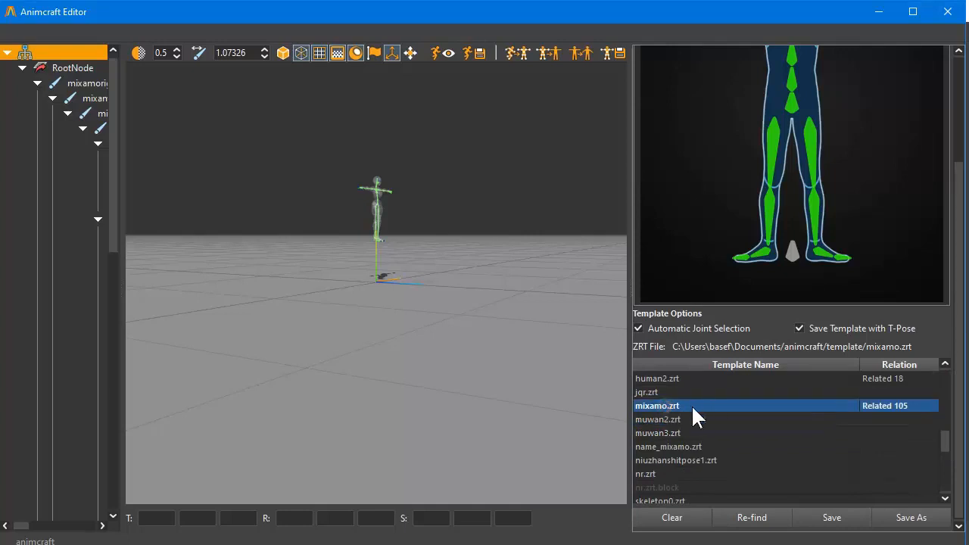
{"action": "left_click_drag", "start_coordinate": [943, 450], "coordinate": [944, 375]}
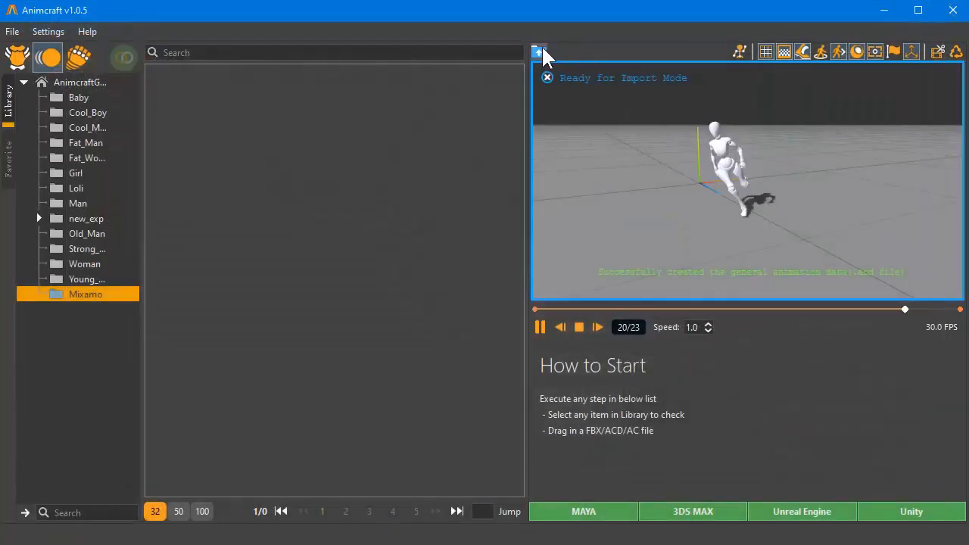
Import the previewed animation into the Mixamo folder under the name run_right.
{"action": "left_click", "coordinate": [539, 52]}
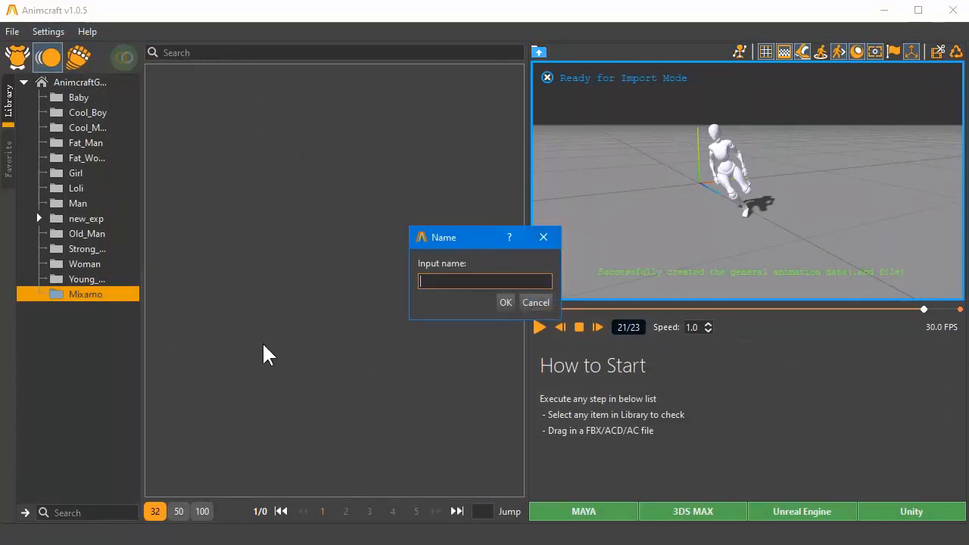
{"action": "type", "text": "run"}
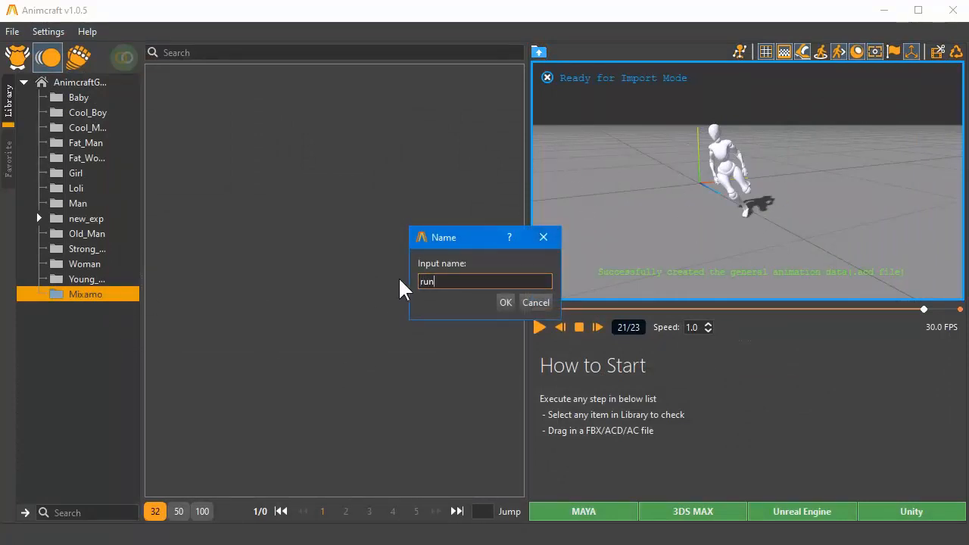
{"action": "type", "text": "_right"}
{"action": "key", "text": "BackSpace"}
{"action": "key", "text": "BackSpace"}
{"action": "key", "text": "BackSpace"}
{"action": "type", "text": "ght"}
{"action": "left_click", "coordinate": [505, 302]}
Preview the imported run_right animation on the bone model and examine its motion from several angles.
{"action": "left_click", "coordinate": [180, 150]}
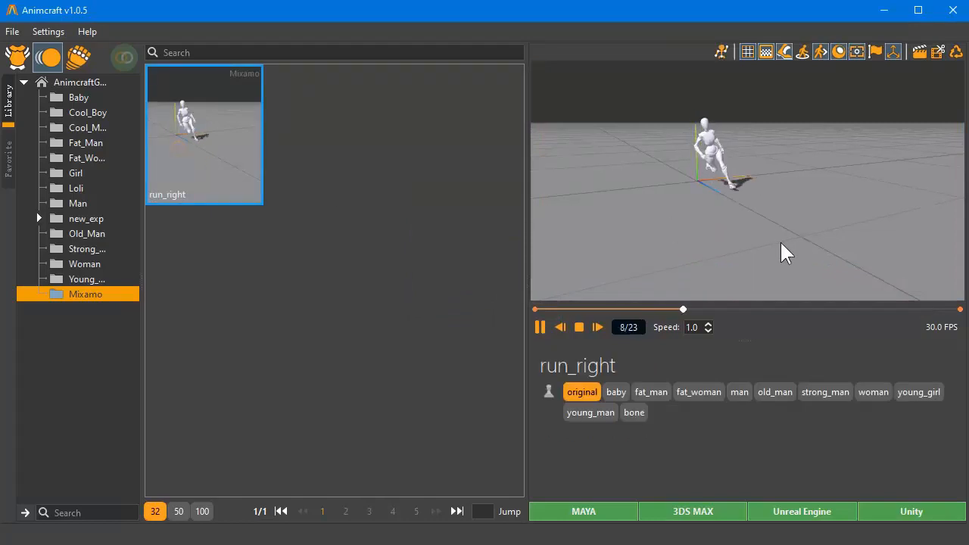
{"action": "left_click", "coordinate": [634, 412]}
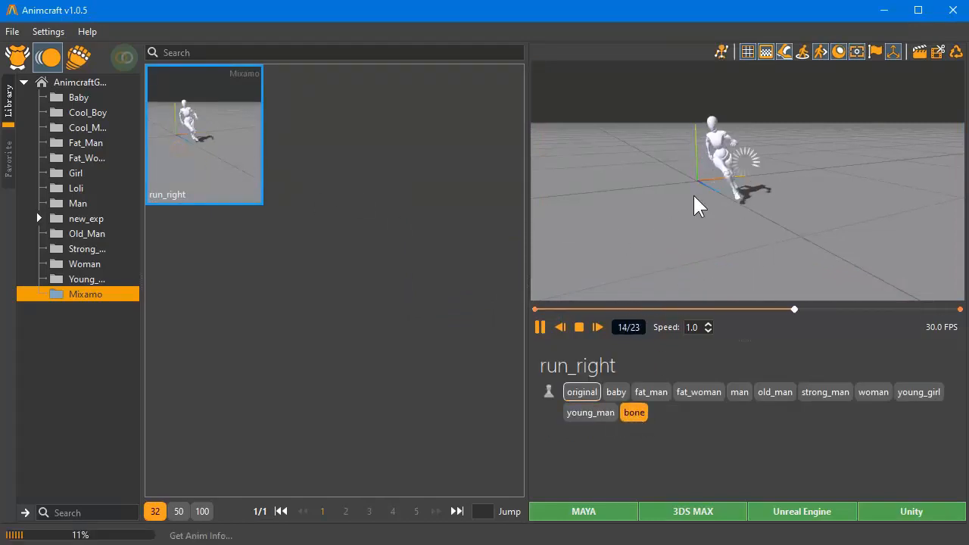
{"action": "scroll", "coordinate": [722, 209], "scroll_direction": "up", "scroll_amount": 3}
{"action": "scroll", "coordinate": [779, 217], "scroll_direction": "down", "scroll_amount": 5}
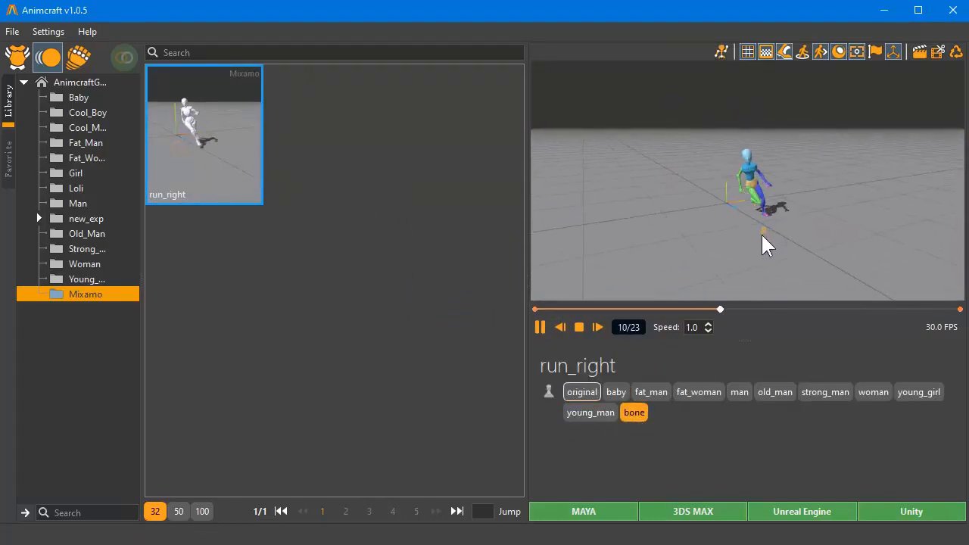
{"action": "left_click_drag", "start_coordinate": [761, 234], "coordinate": [774, 230]}
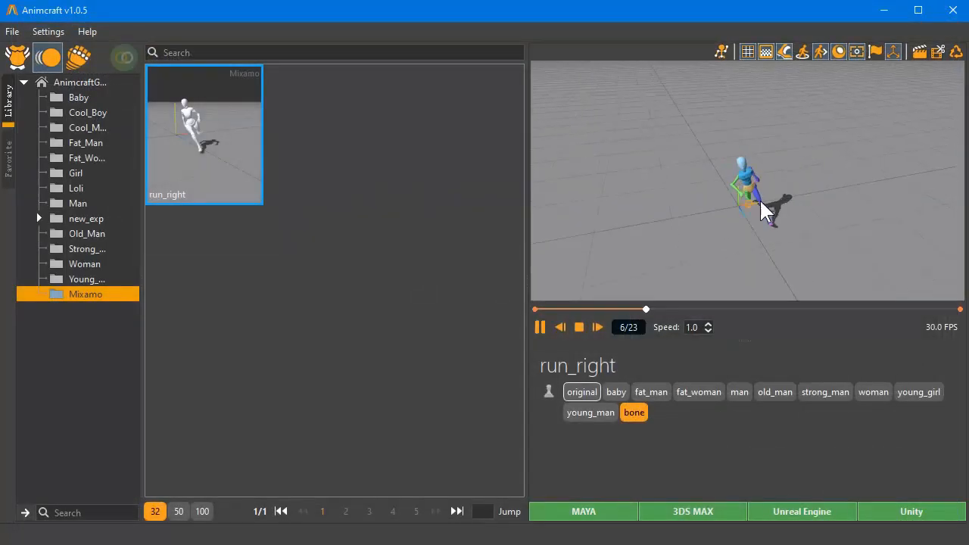
{"action": "middle_click_drag", "start_coordinate": [760, 200], "coordinate": [742, 206]}
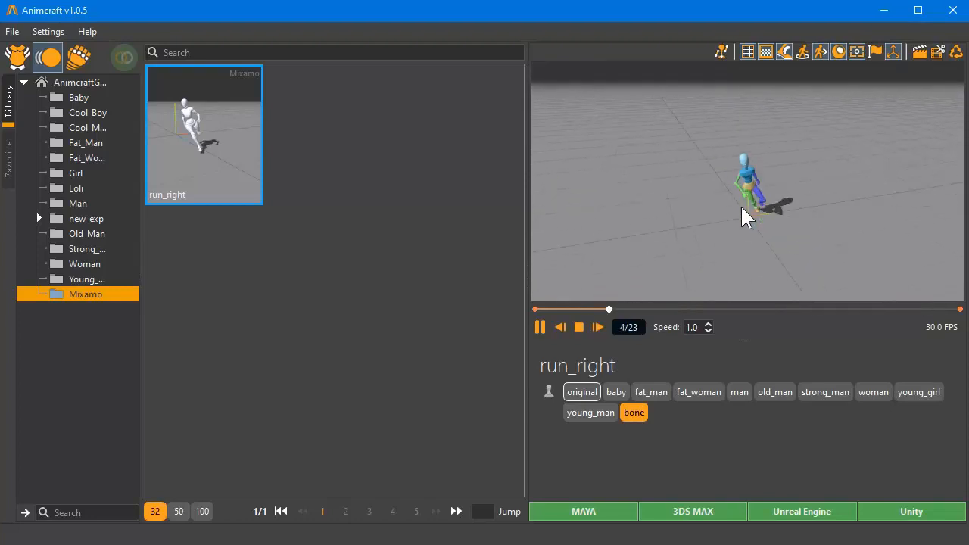
{"action": "middle_click_drag", "start_coordinate": [704, 217], "coordinate": [691, 236]}
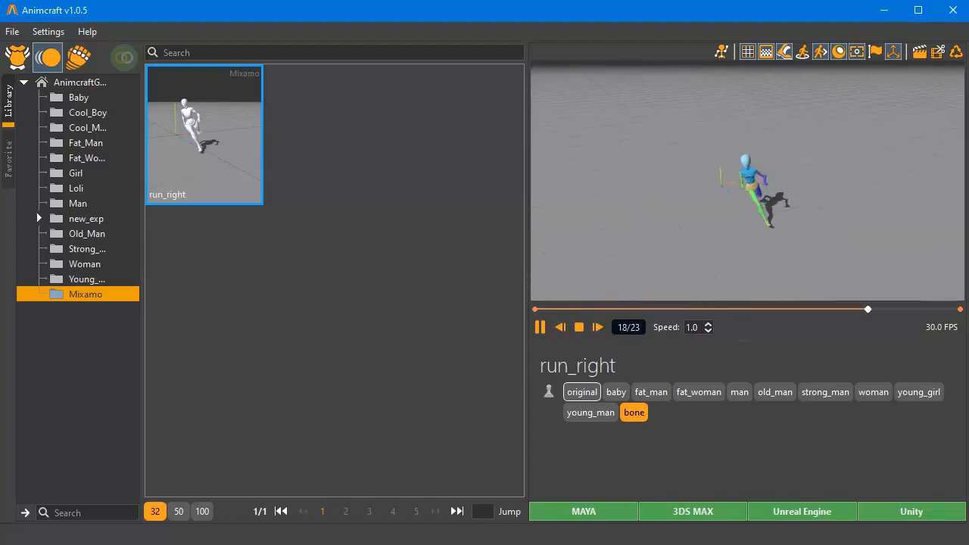
Select the run_right animation in the Mixamo folder and enable Character-Animation Merge Mode.
{"action": "left_click", "coordinate": [17, 56]}
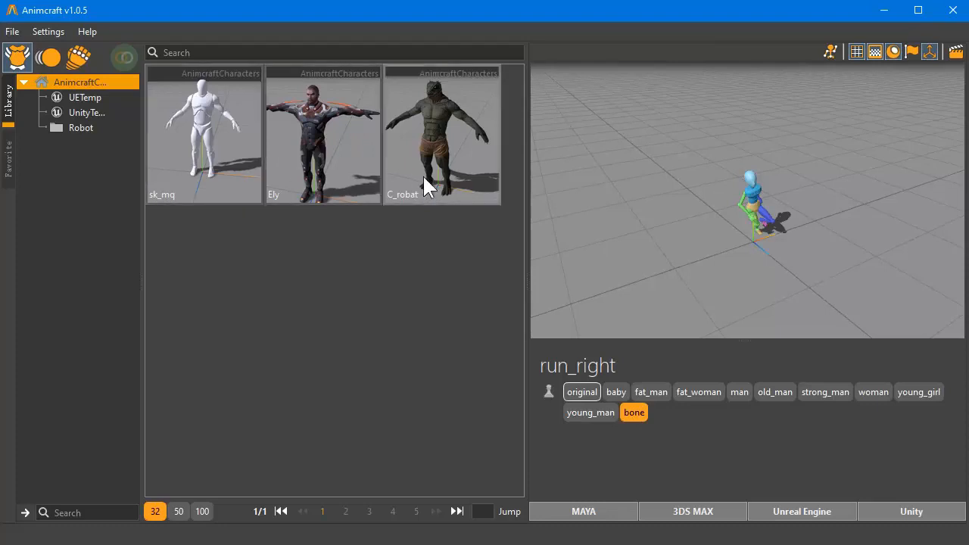
{"action": "left_click", "coordinate": [53, 57]}
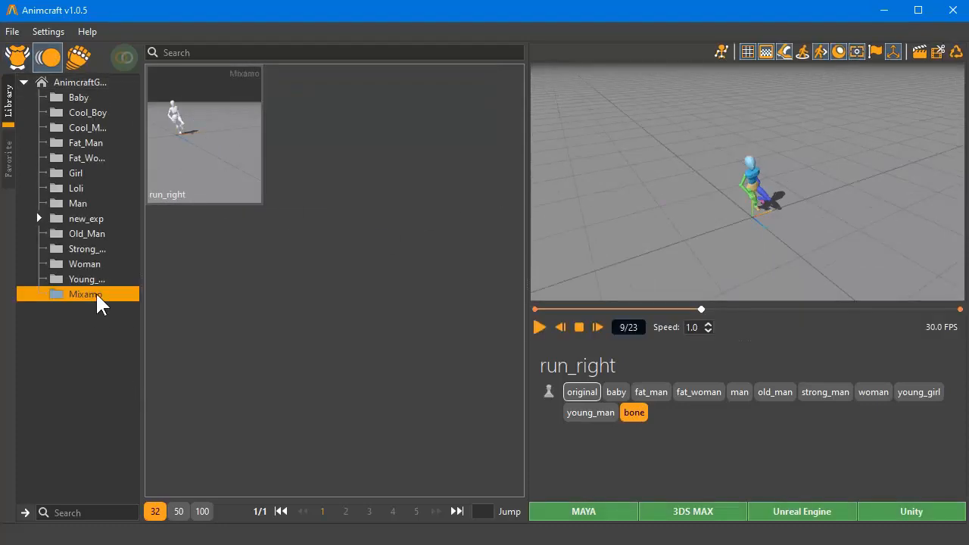
{"action": "left_click", "coordinate": [203, 152]}
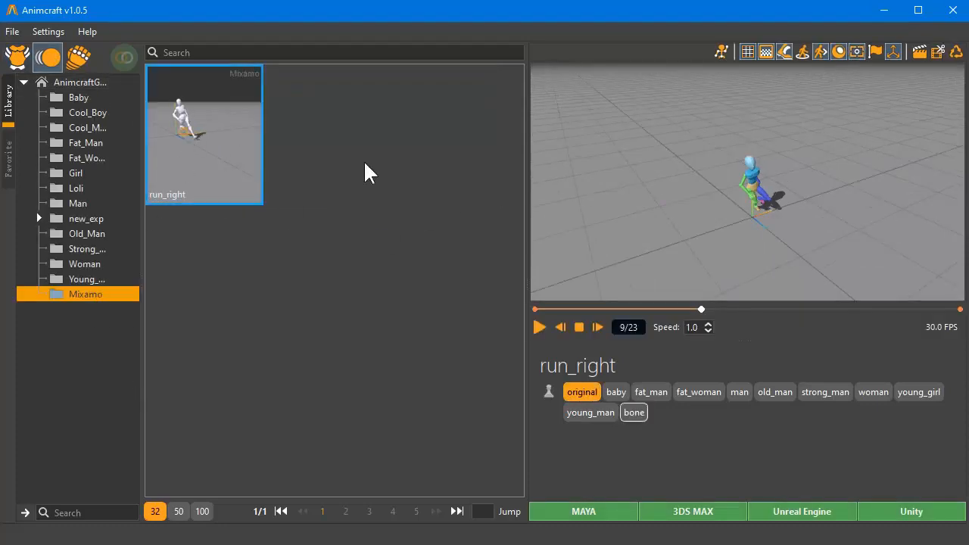
{"action": "left_click", "coordinate": [125, 58]}
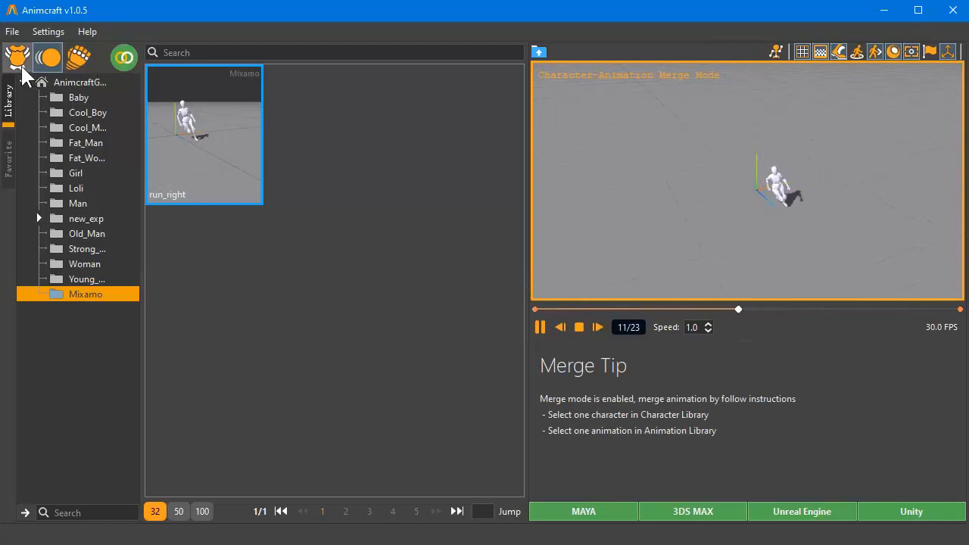
Merge run_right onto the Ely character from the character library and examine the retargeted motion up close and from different angles.
{"action": "left_click", "coordinate": [18, 59]}
{"action": "left_click", "coordinate": [309, 137]}
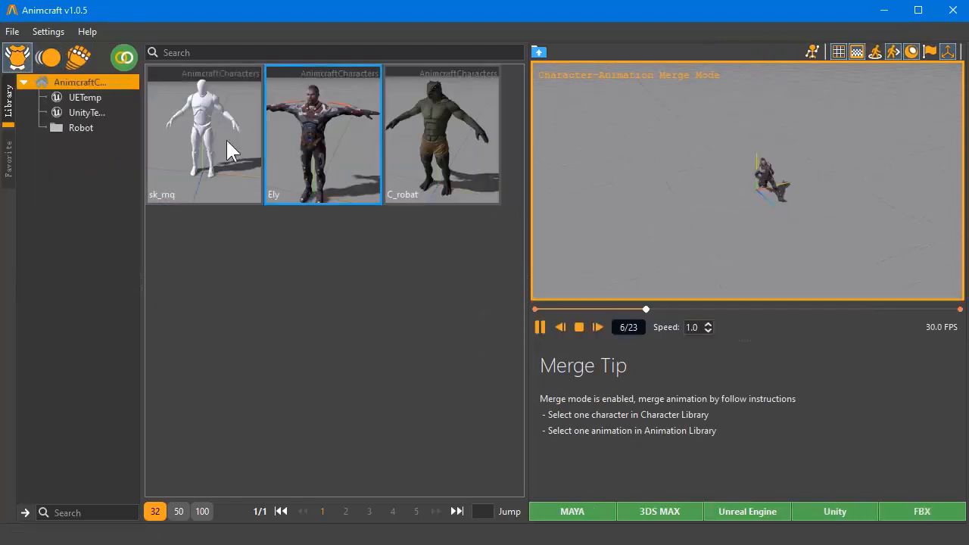
{"action": "left_click_drag", "start_coordinate": [749, 215], "coordinate": [742, 187]}
{"action": "scroll", "coordinate": [742, 190], "scroll_direction": "up", "scroll_amount": 5}
{"action": "mouse_move", "coordinate": [742, 190]}
{"action": "middle_mouse_down"}
{"action": "mouse_move", "coordinate": [718, 159]}
{"action": "mouse_move", "coordinate": [727, 190]}
{"action": "middle_mouse_up"}
{"action": "scroll", "coordinate": [727, 190], "scroll_direction": "down", "scroll_amount": 5}
{"action": "left_click_drag", "start_coordinate": [720, 199], "coordinate": [678, 164]}
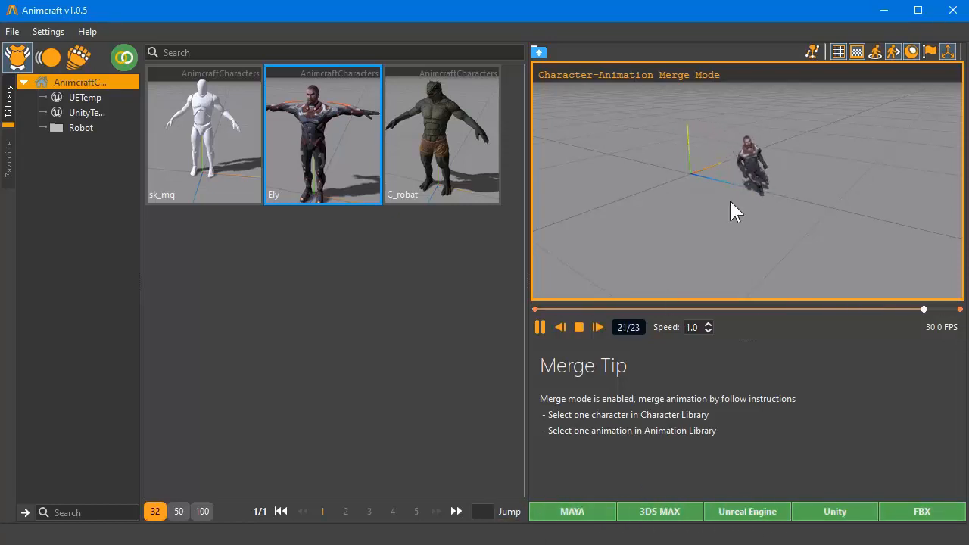
Merge run_right onto the C_robat and sk_mq characters in turn to examine the motion, and return to the animation library.
{"action": "left_click", "coordinate": [463, 162]}
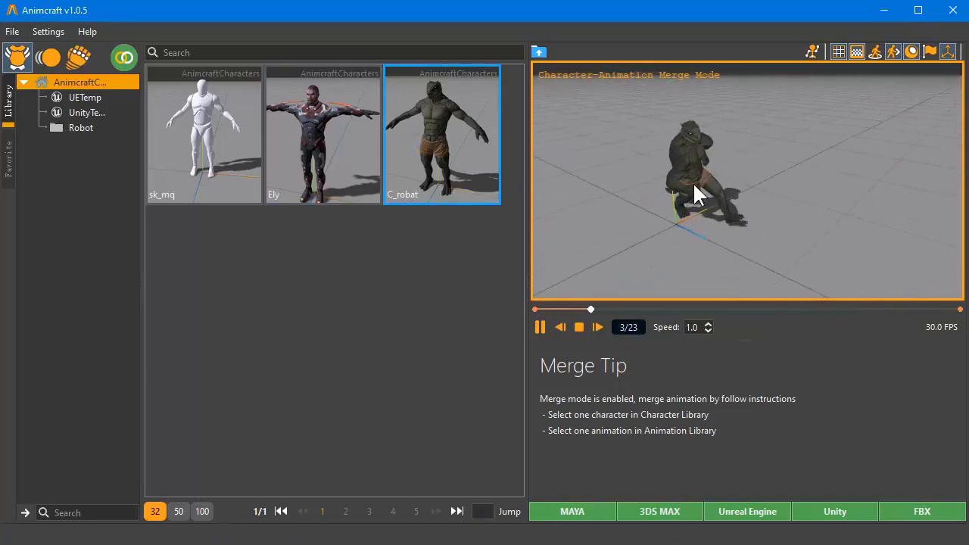
{"action": "left_click", "coordinate": [227, 151]}
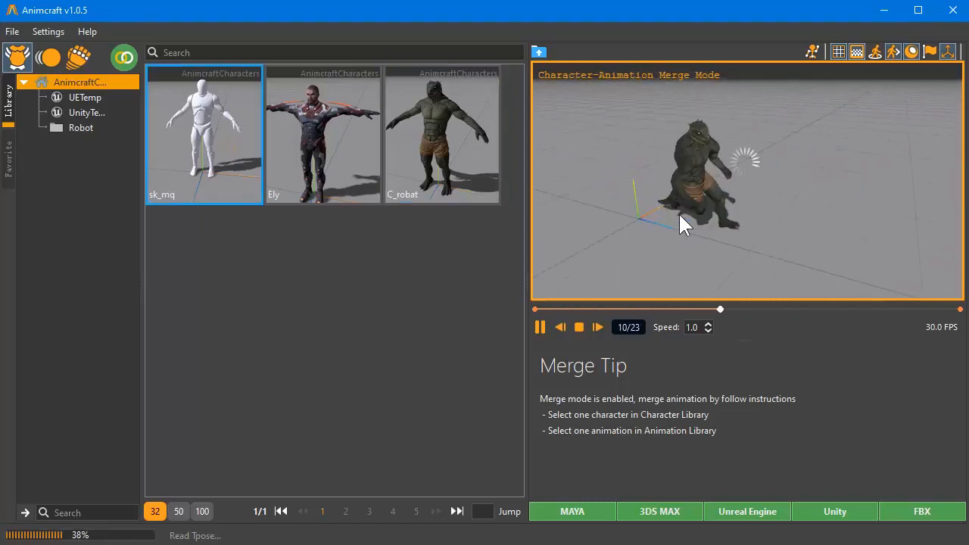
{"action": "left_click_drag", "start_coordinate": [745, 192], "coordinate": [704, 195]}
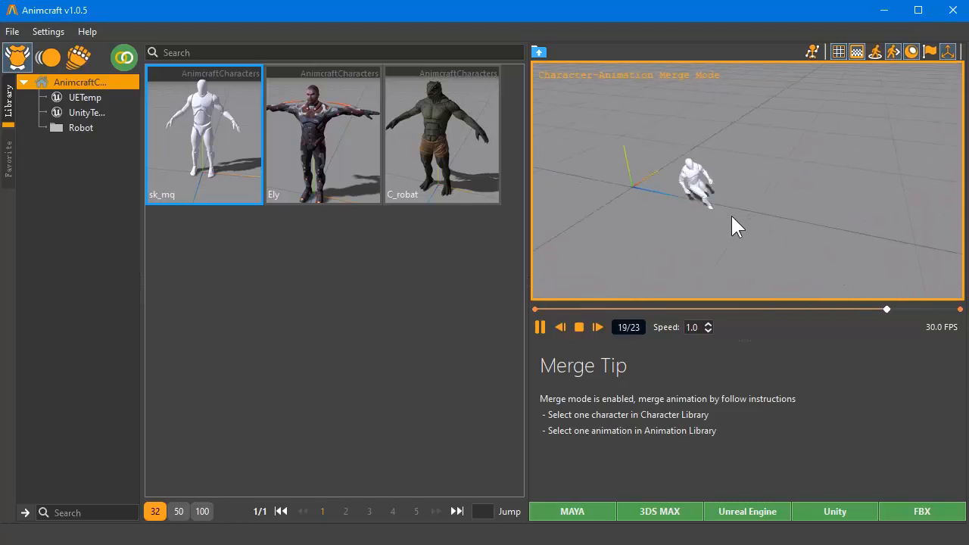
{"action": "left_click", "coordinate": [48, 58]}
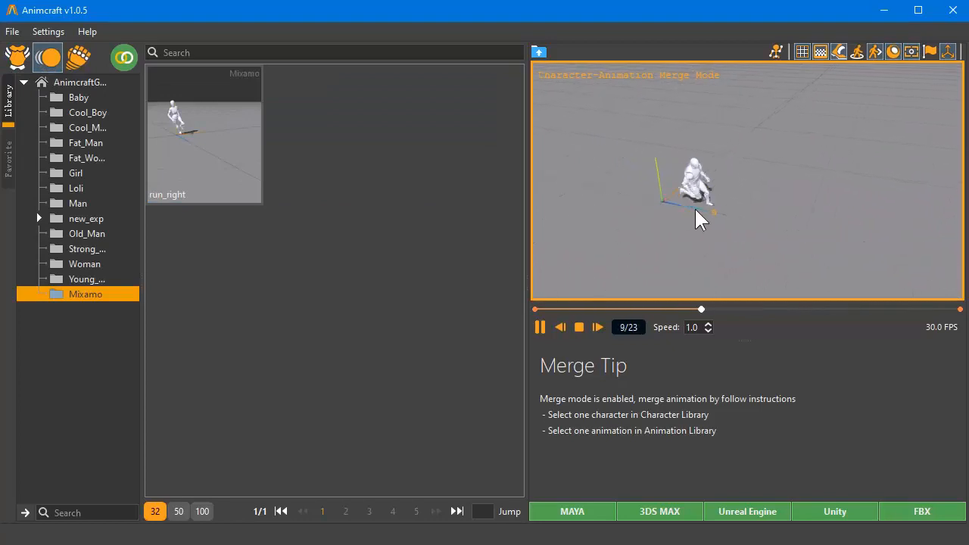